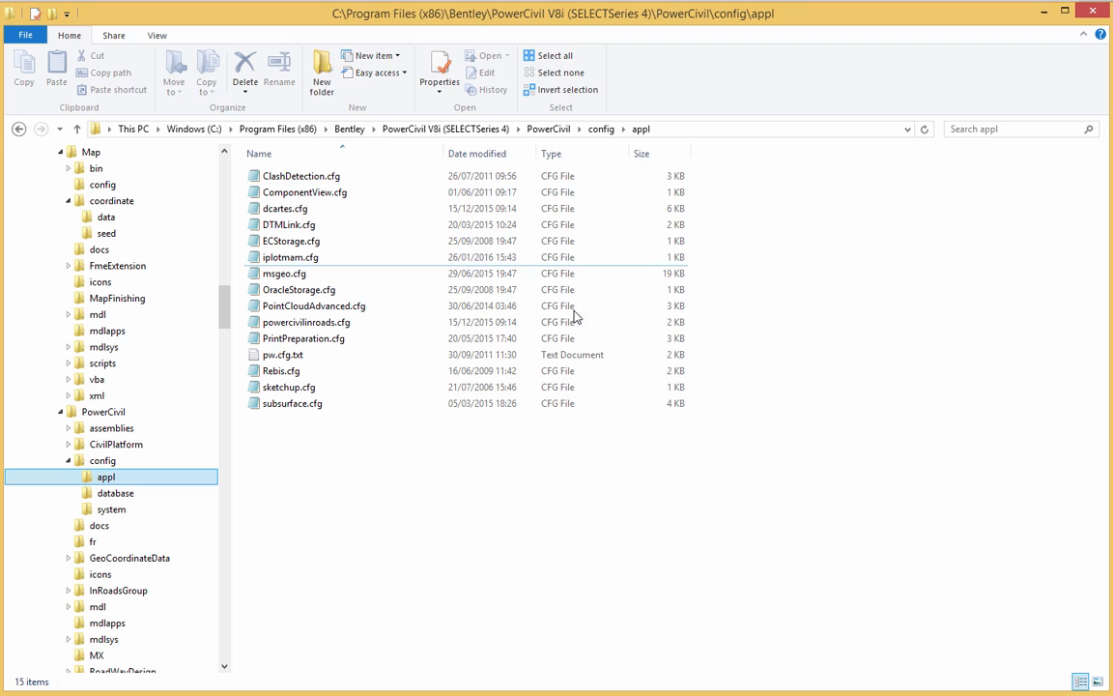
- Review the MS_GEOCOORDINATE_USERLIBRARIES lines pointing to perso.dty and the MGE library in msgeo.cfg, and accept the PowerCivil user configuration
click(331, 275)
double_click(332, 275)
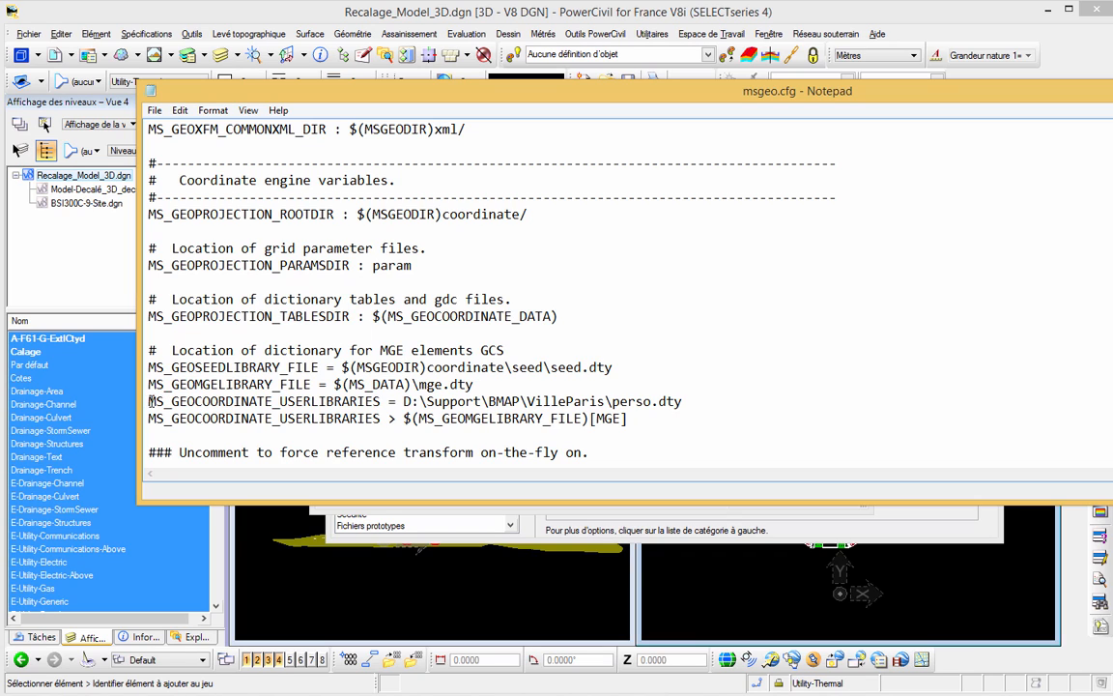
drag(149, 401, 393, 401)
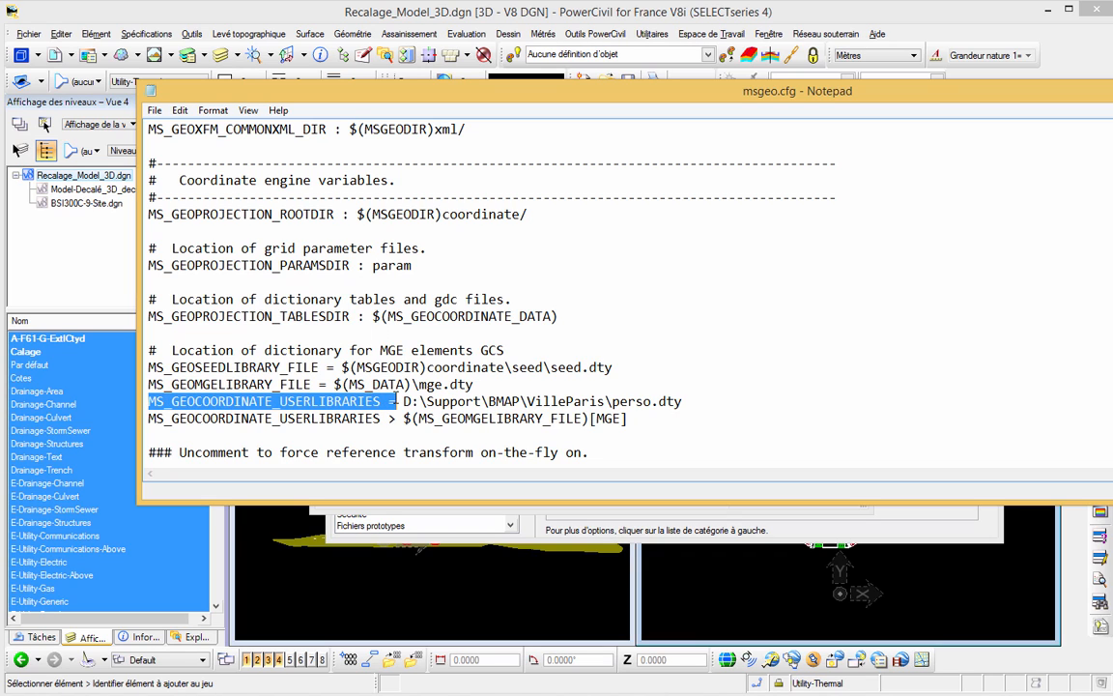
click(688, 400)
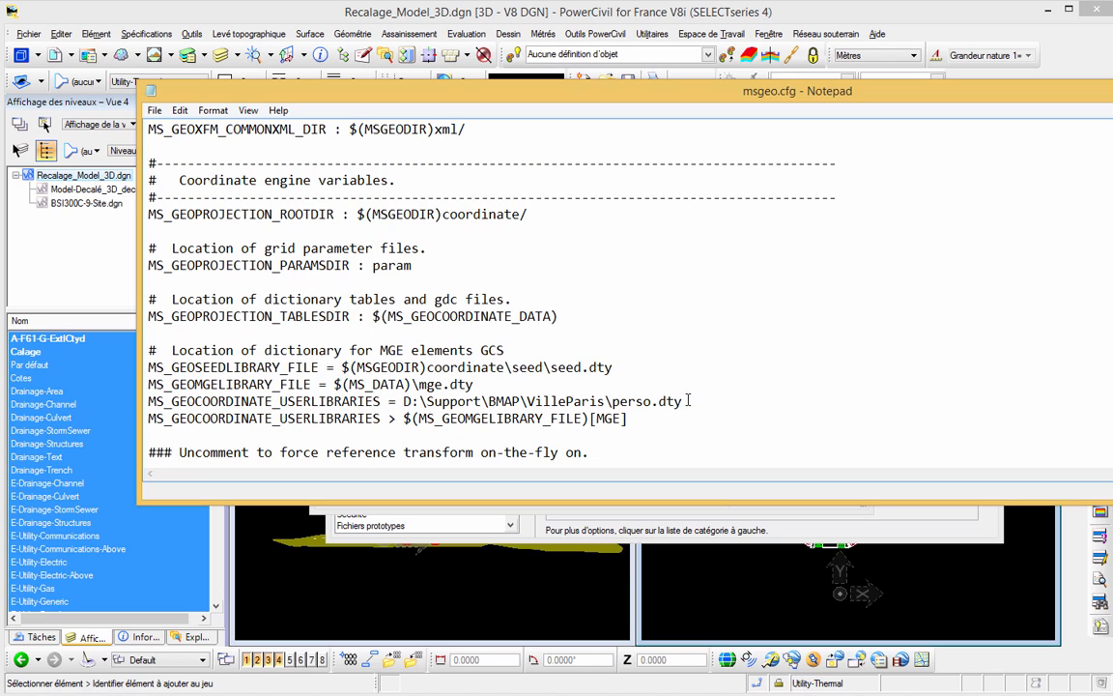
click(636, 418)
click(155, 112)
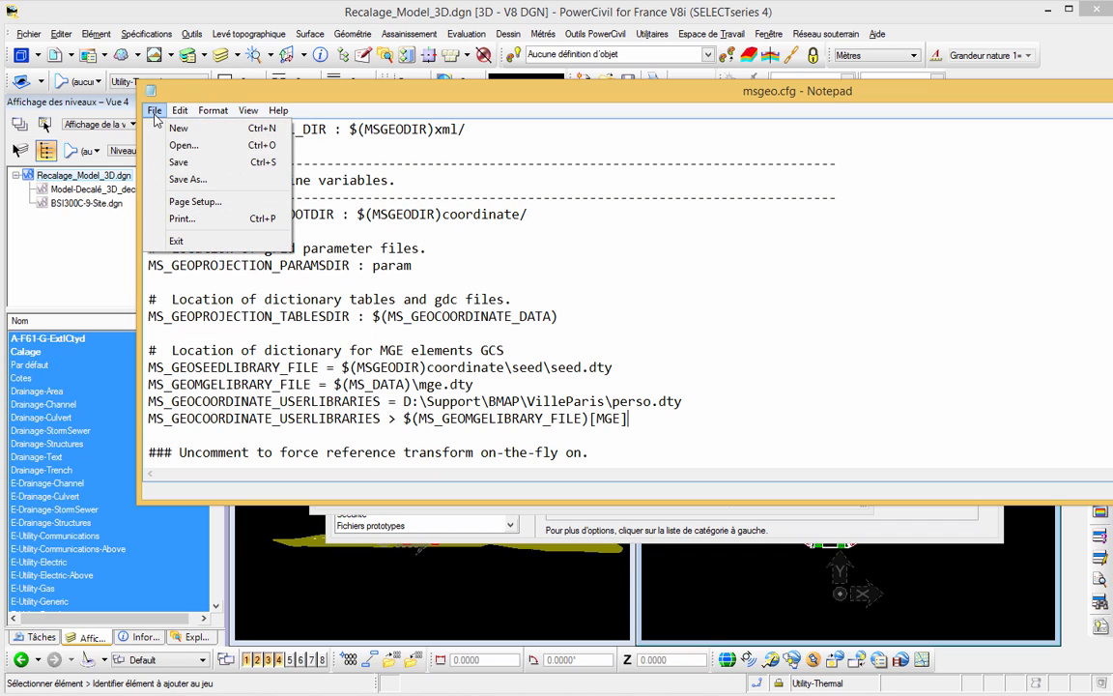
click(188, 178)
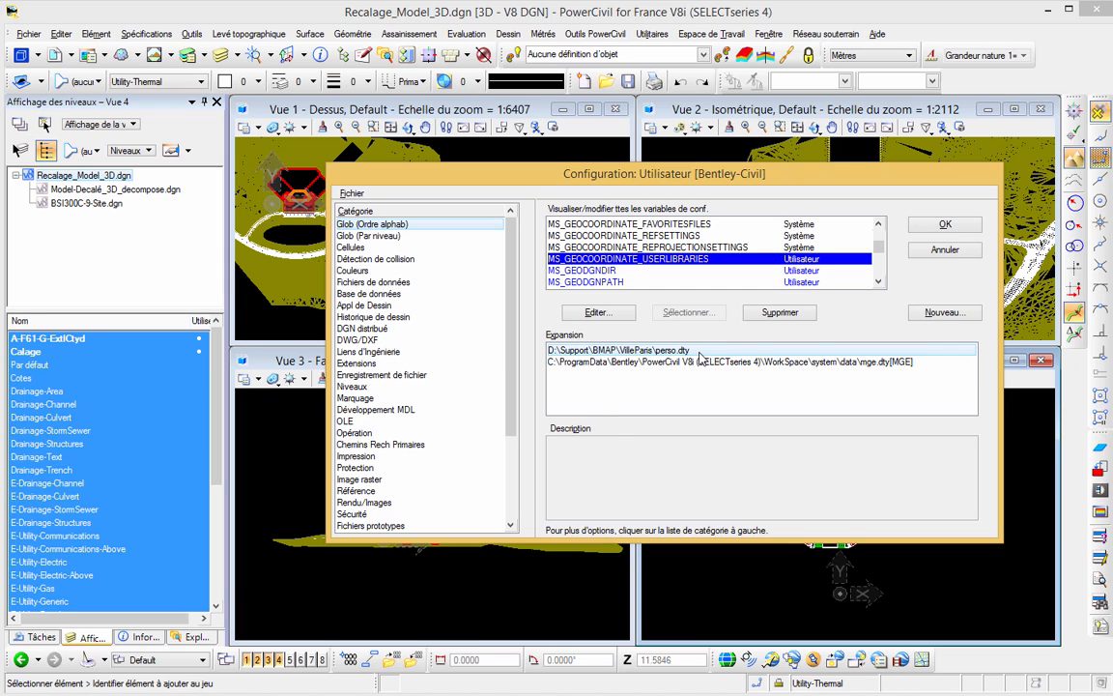
click(942, 225)
- Start Définir repère de calage with Cartesian coordinates and choose the IGN-RGF93 coordinate system from the library's Europe, France group
click(191, 33)
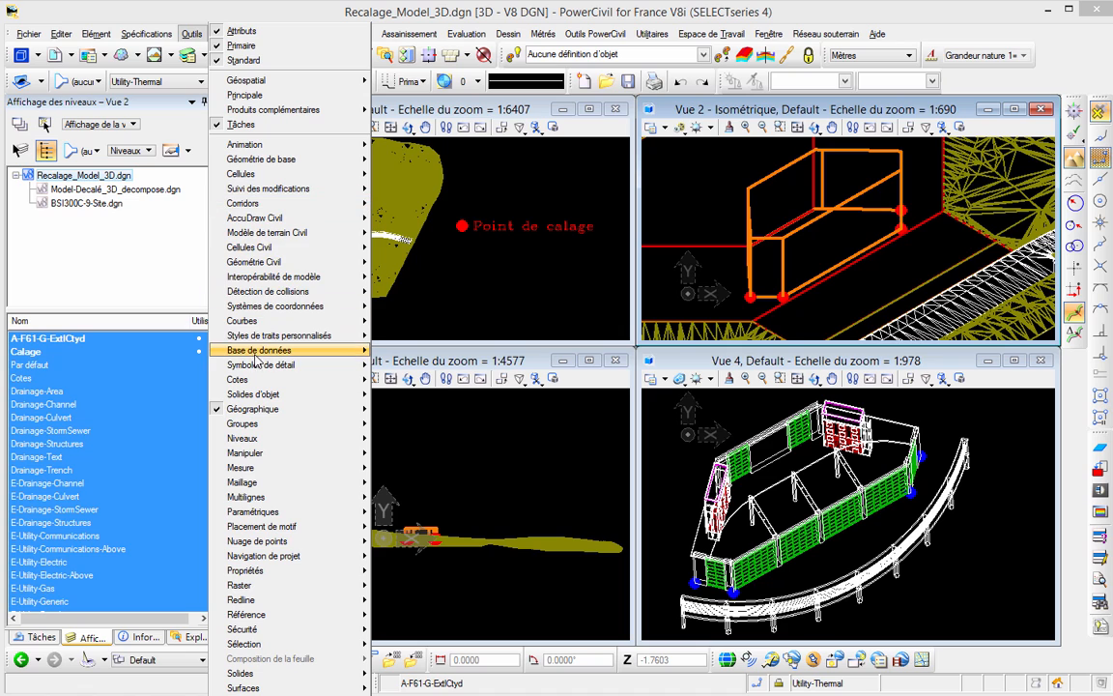
mouse_move(275, 408)
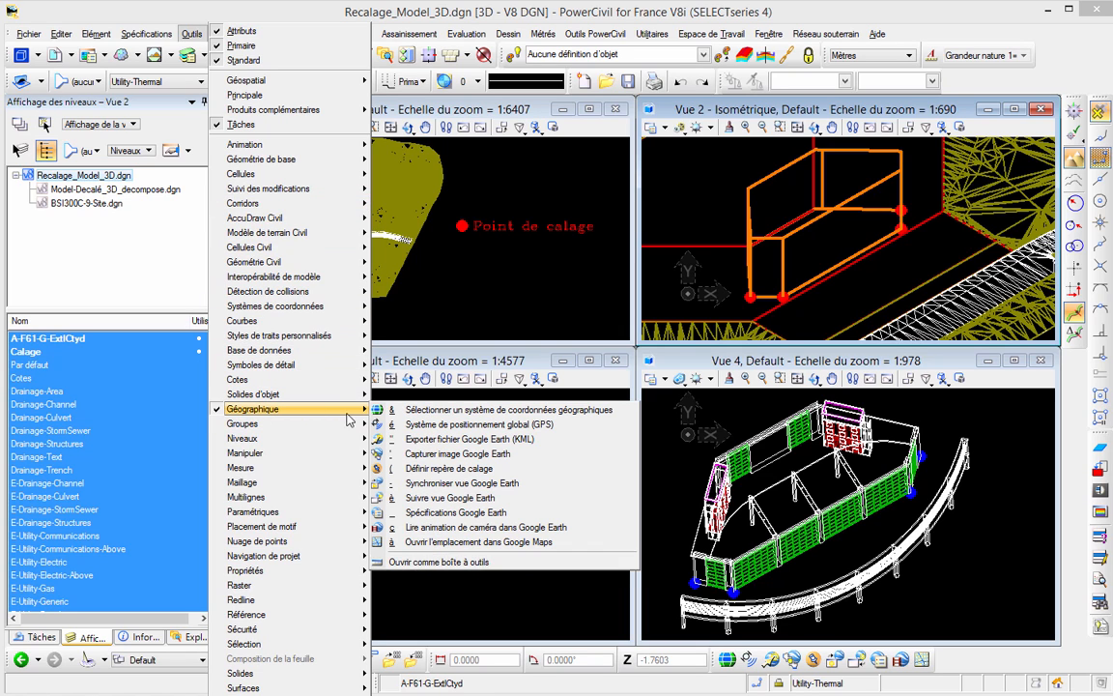
click(710, 657)
mouse_move(710, 657)
mouse_down()
mouse_move(706, 526)
mouse_move(590, 532)
mouse_move(670, 648)
mouse_move(693, 637)
mouse_move(720, 660)
mouse_up()
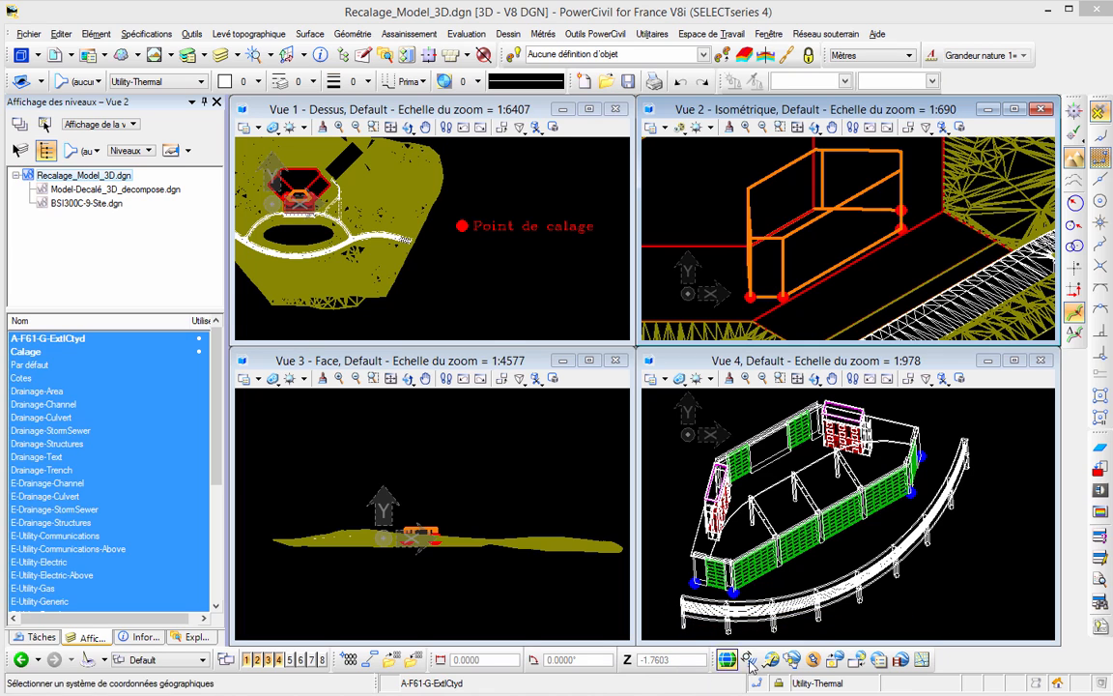
click(813, 660)
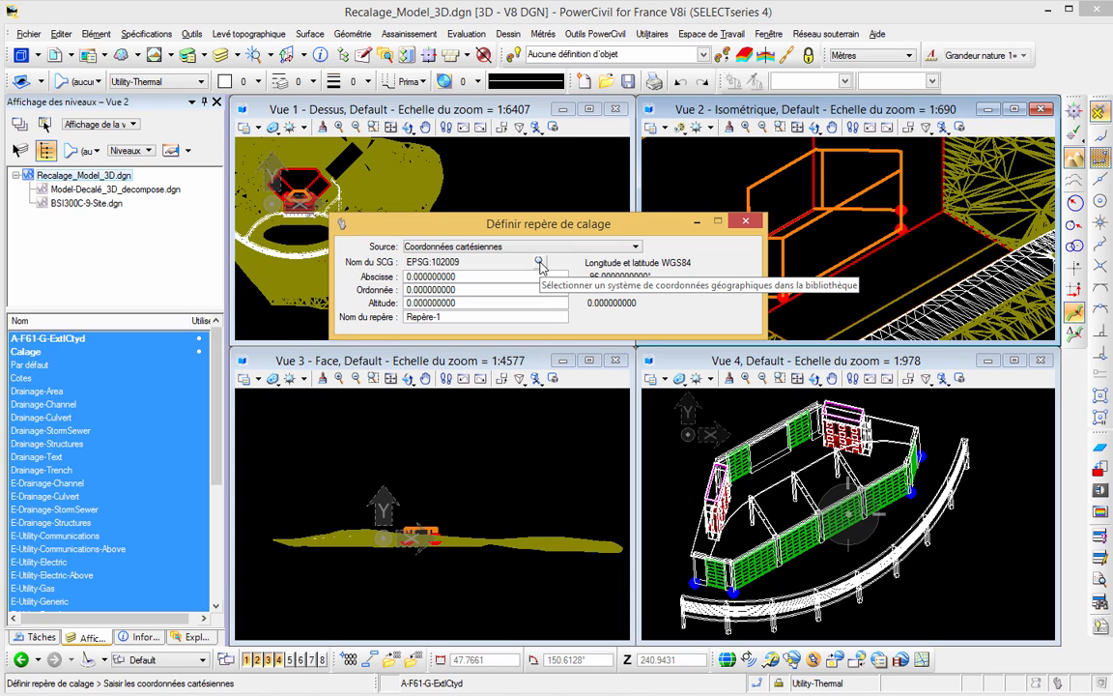
click(538, 262)
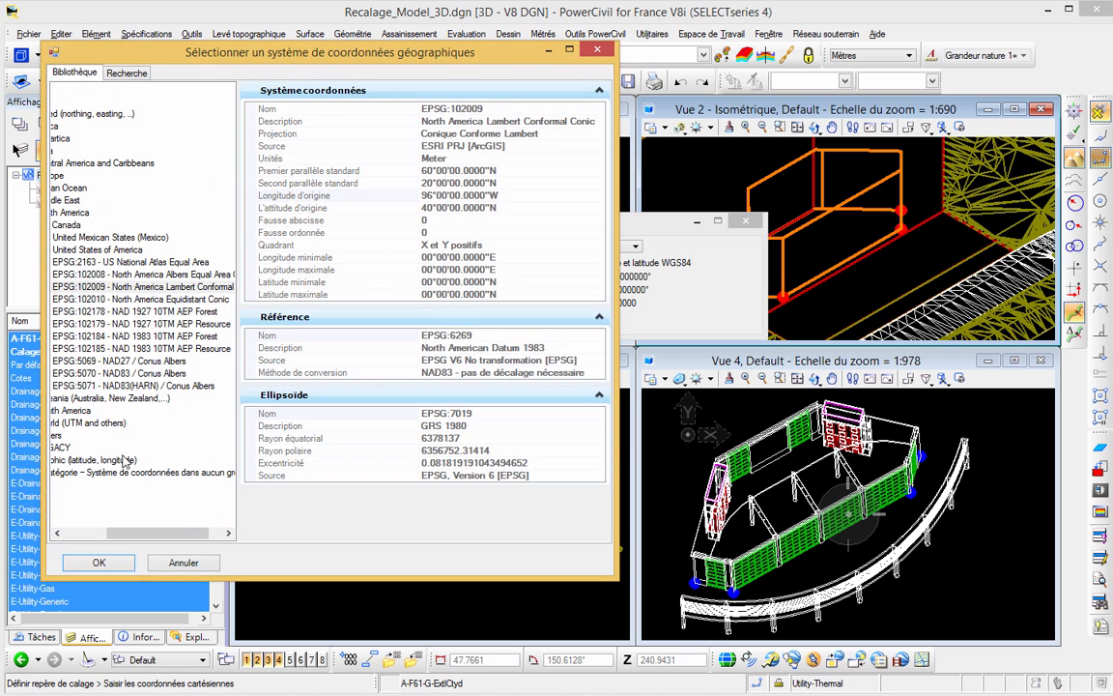
drag(124, 532, 77, 532)
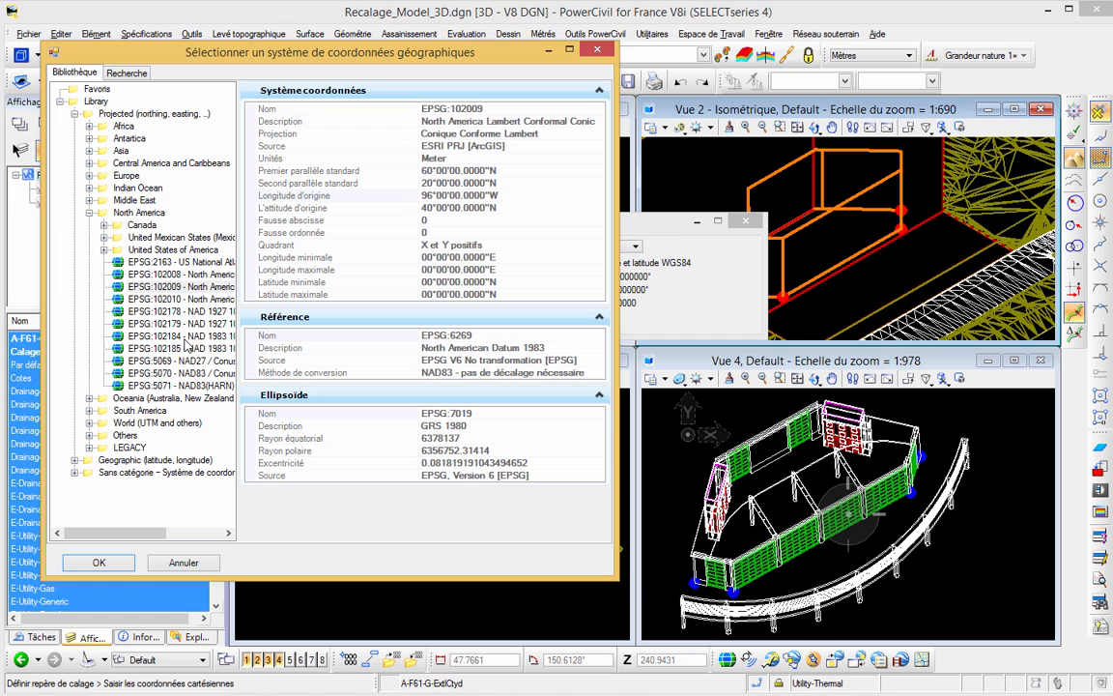
click(88, 213)
click(89, 174)
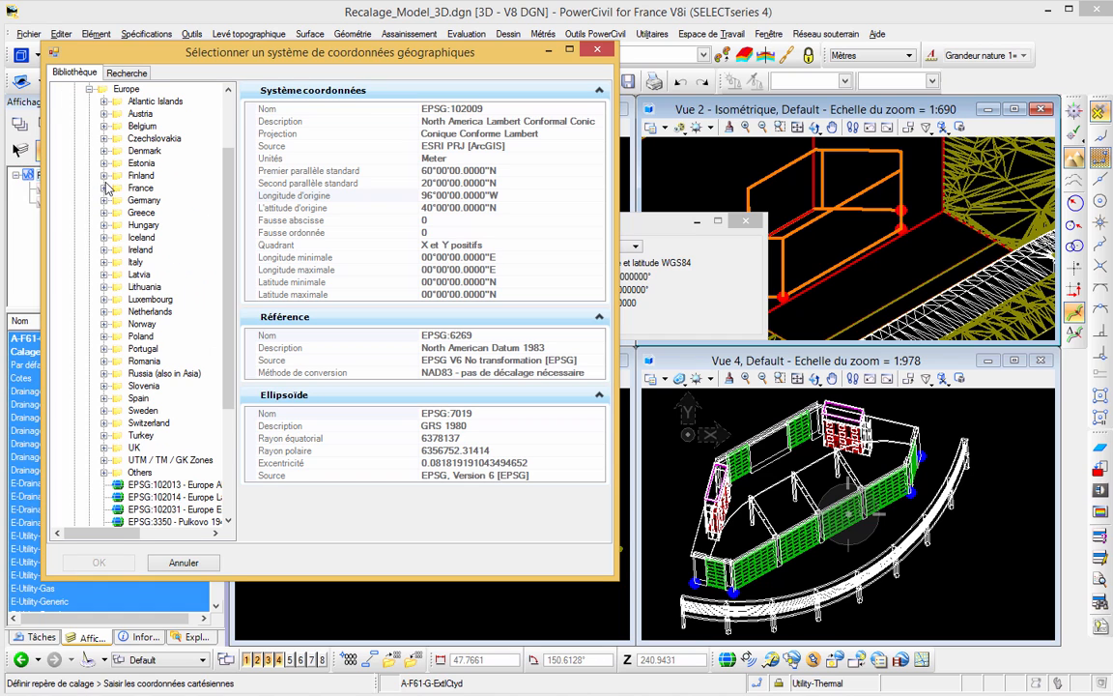
click(103, 187)
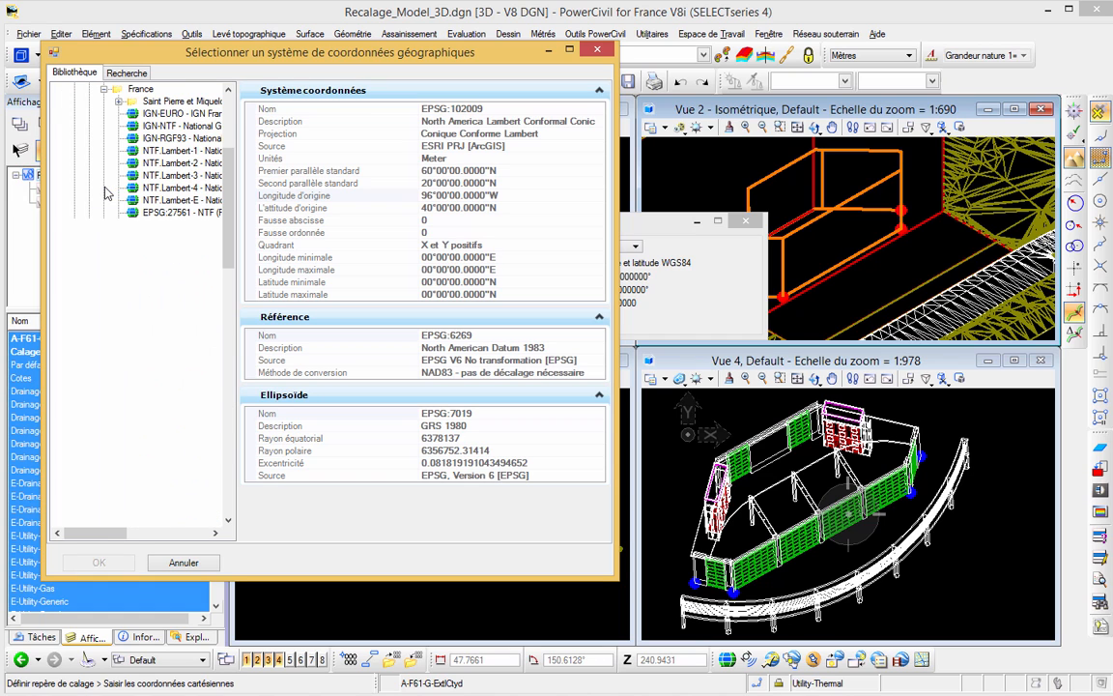
click(162, 139)
click(98, 562)
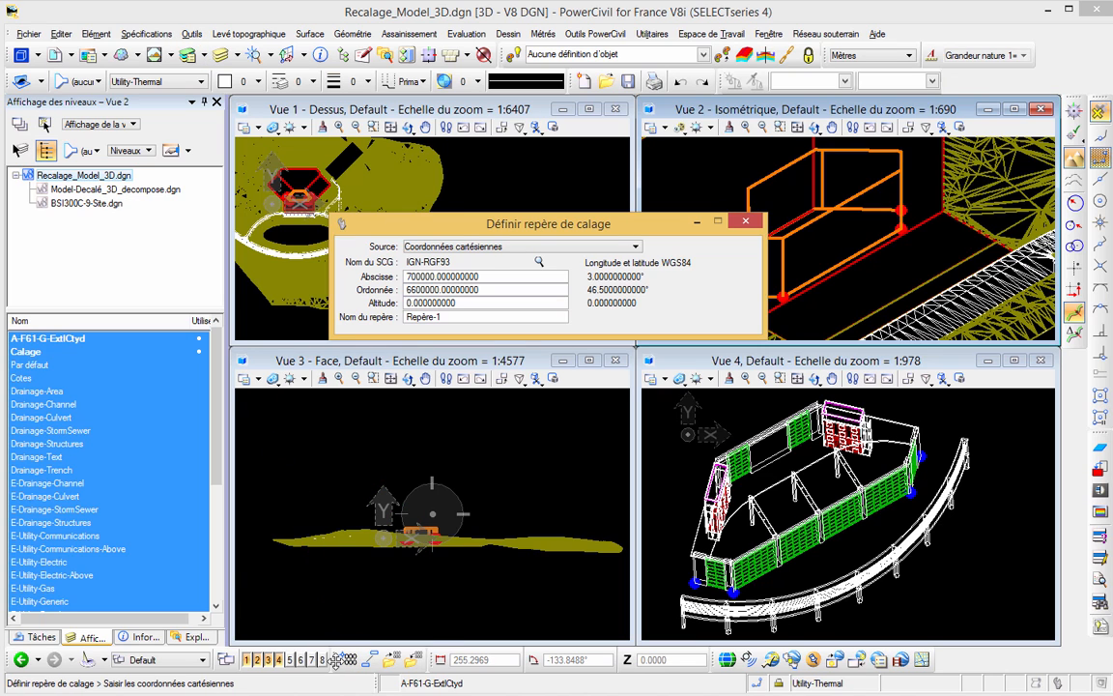
- Start Libeller Coordonnées and set the label text height to 4 in the text style settings
drag(340, 665, 387, 659)
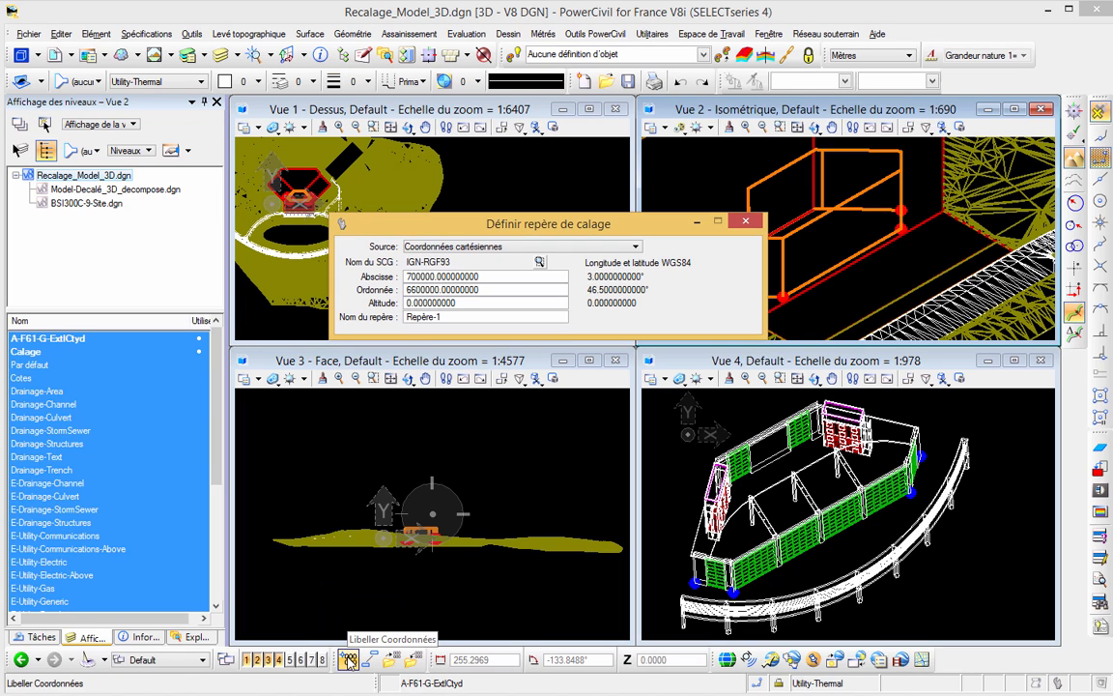
click(347, 659)
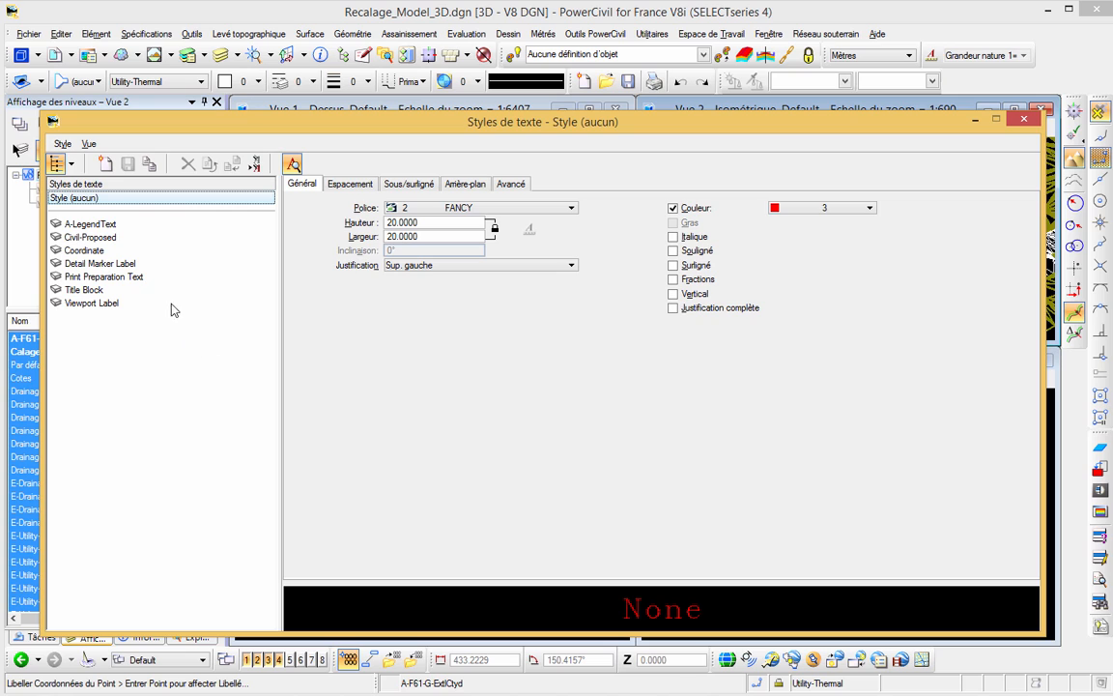
click(379, 226)
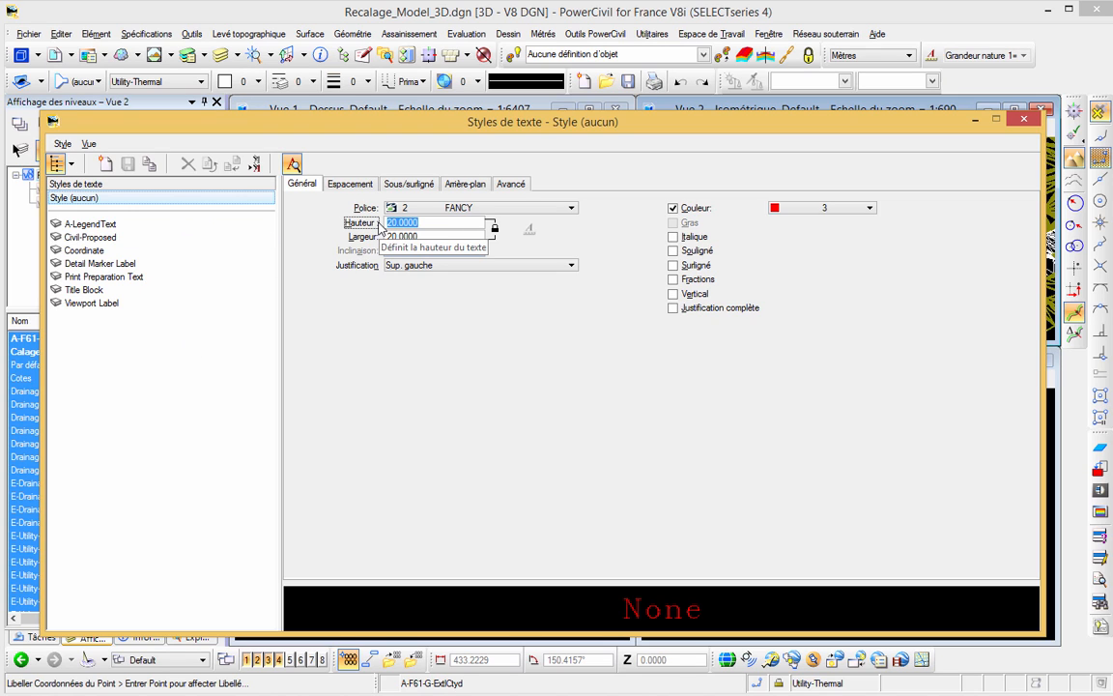
text(4)
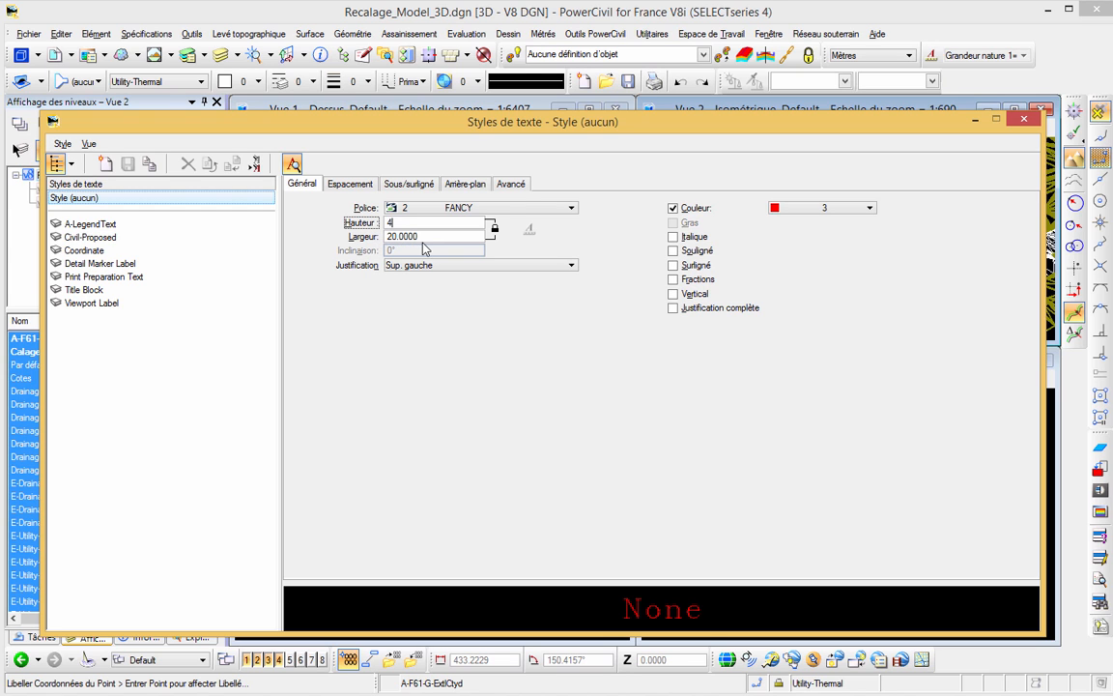
key(Tab)
click(1022, 120)
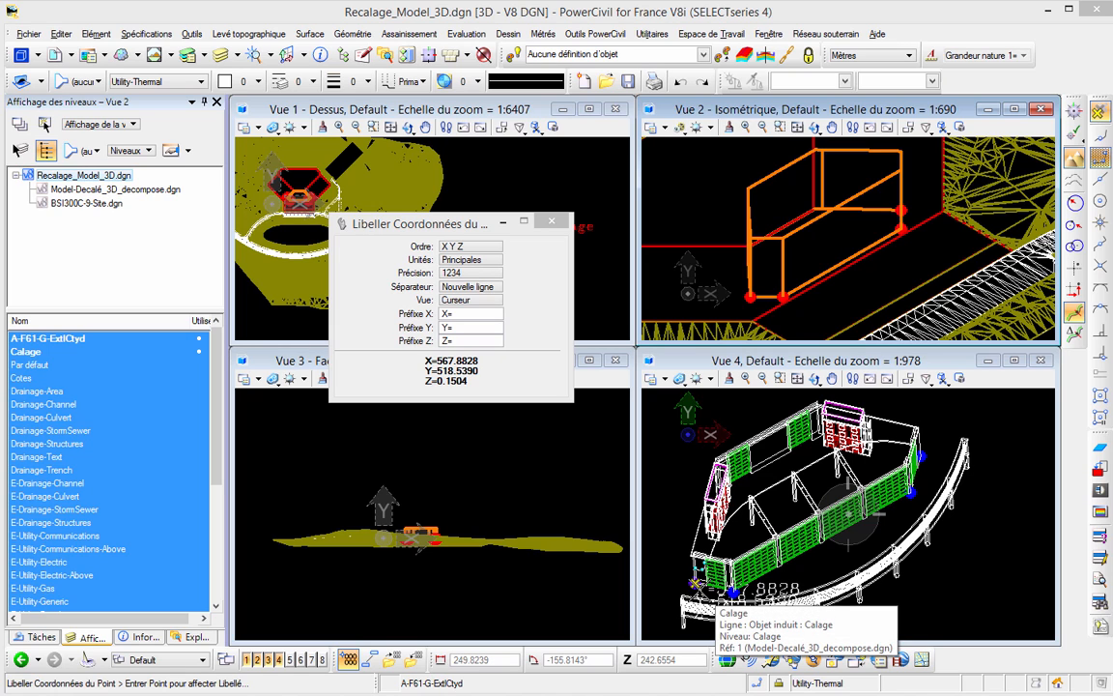
- Label the XYZ coordinates of the blue Calage points at the base corners of the green-panelled structure in Vue 4
scroll(695, 582, up, 2)
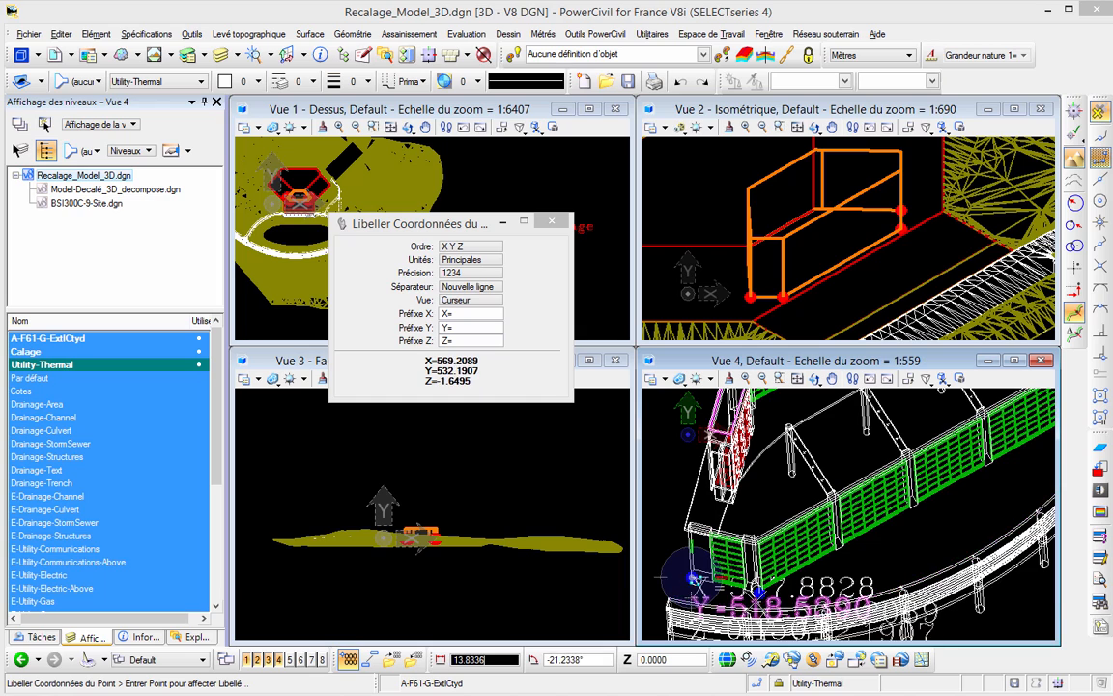
scroll(755, 599, up, 4)
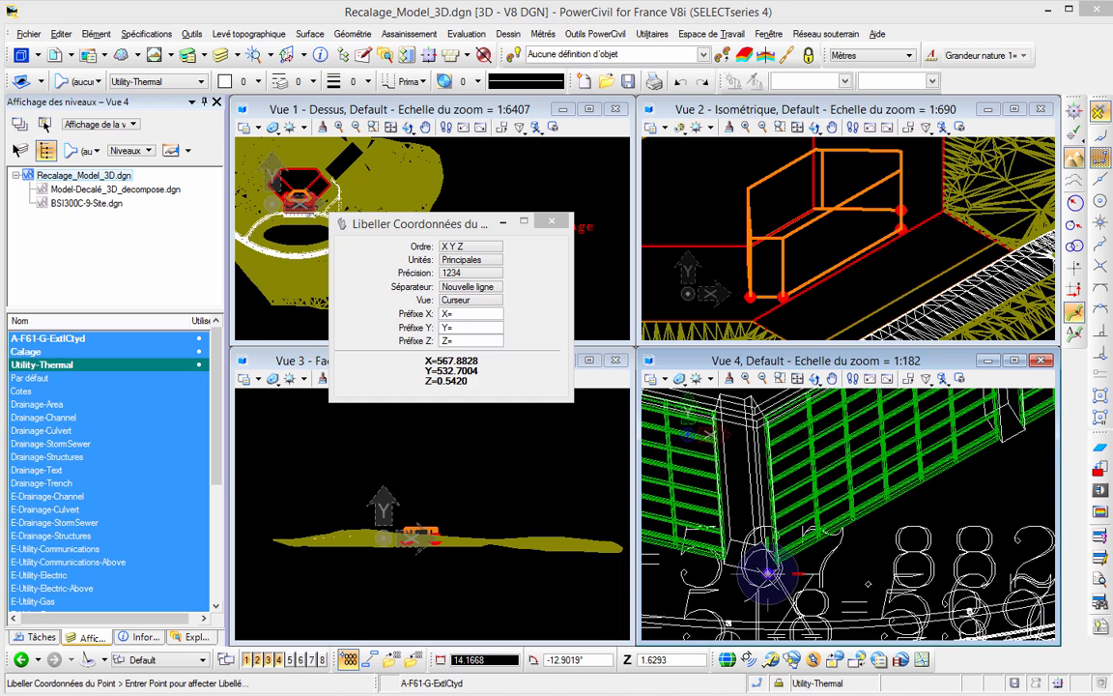
click(768, 573)
scroll(768, 573, down, 2)
click(935, 464)
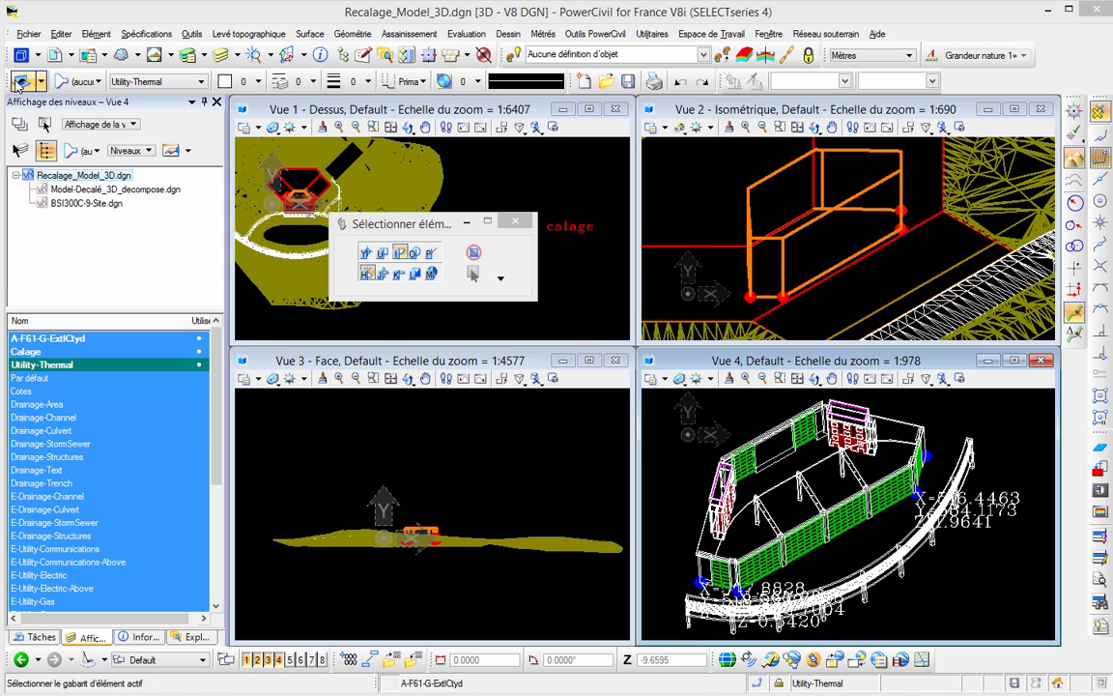
- Restart Définir repère de calage with the IGN-RGF93 system and open the Abscisse value for editing
click(815, 659)
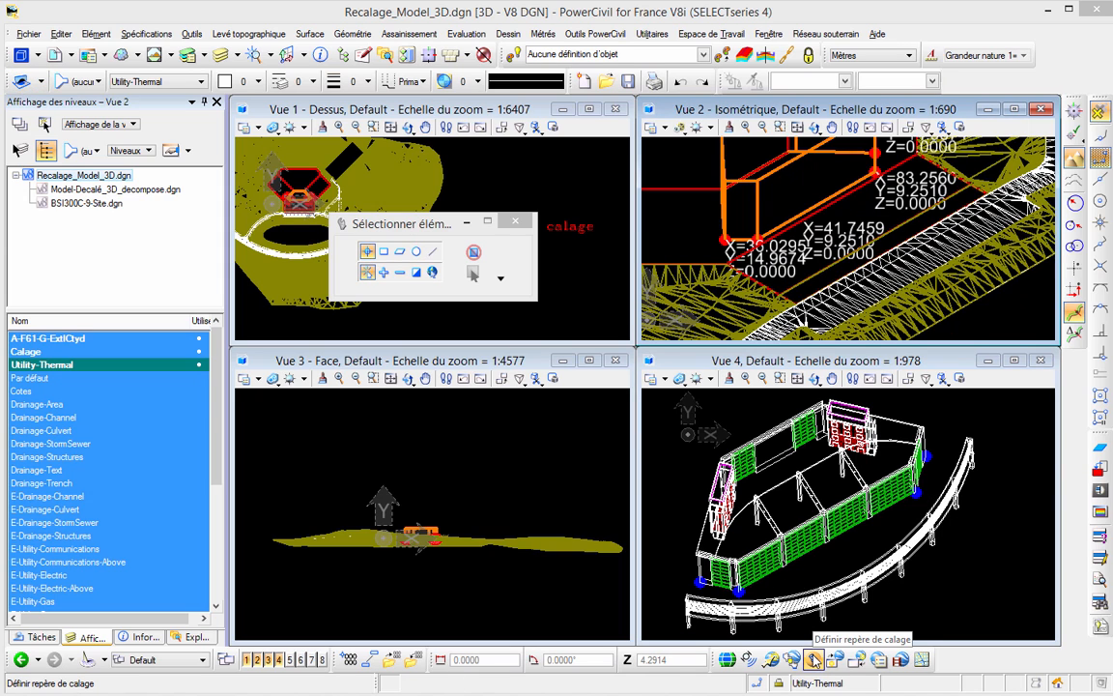
click(815, 658)
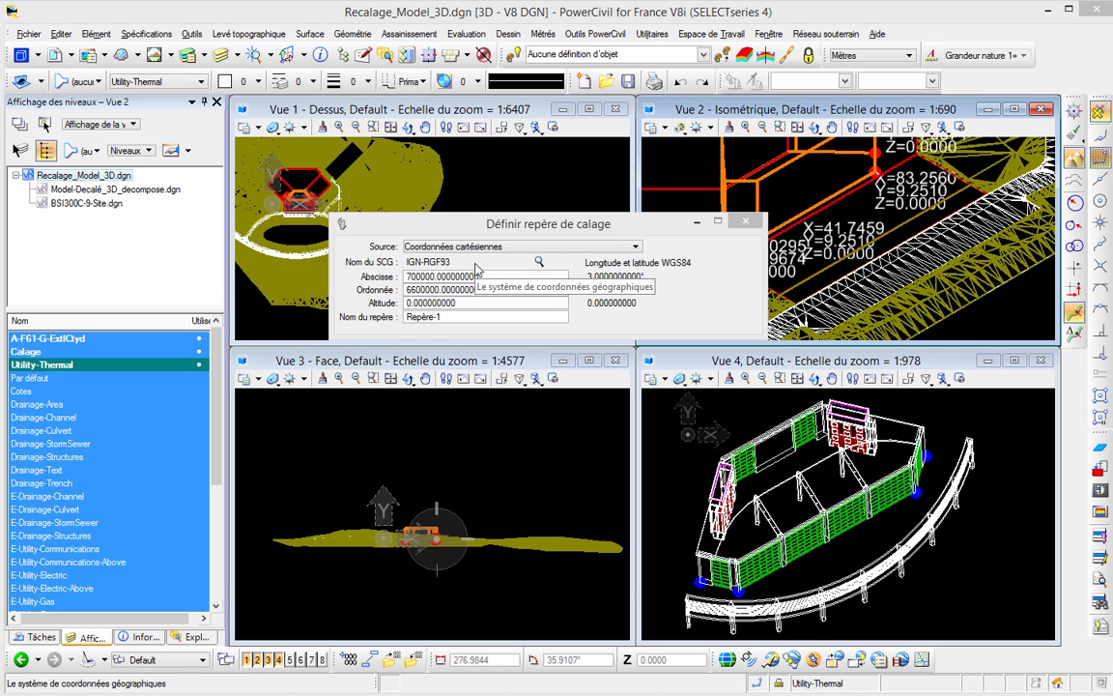
click(442, 256)
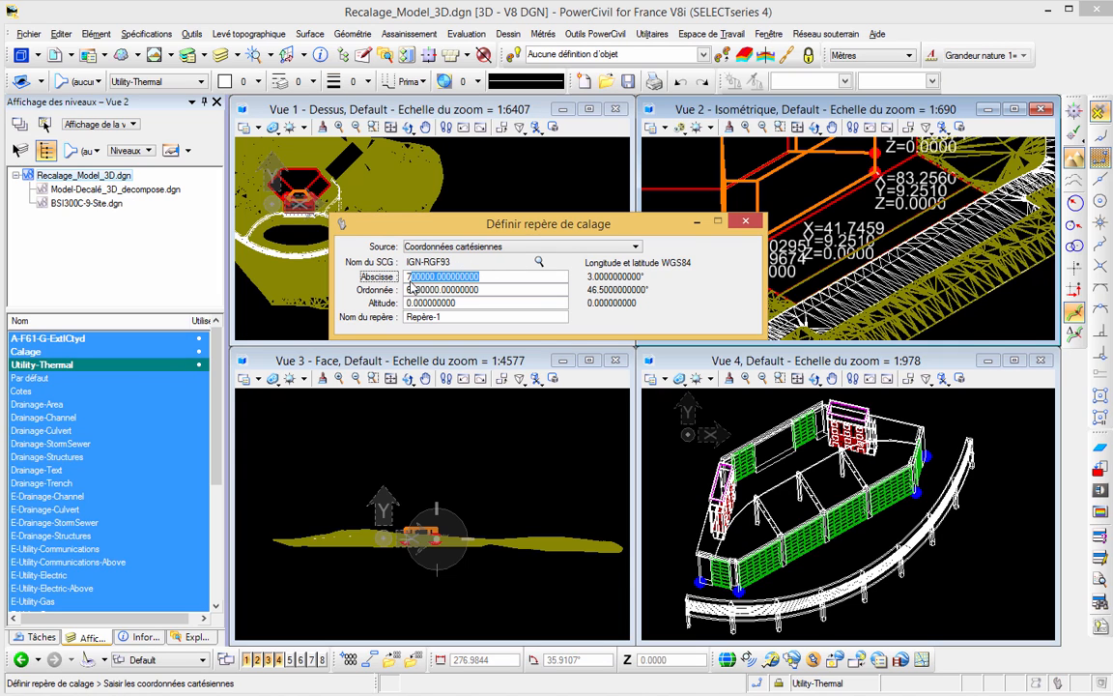
drag(542, 224, 434, 199)
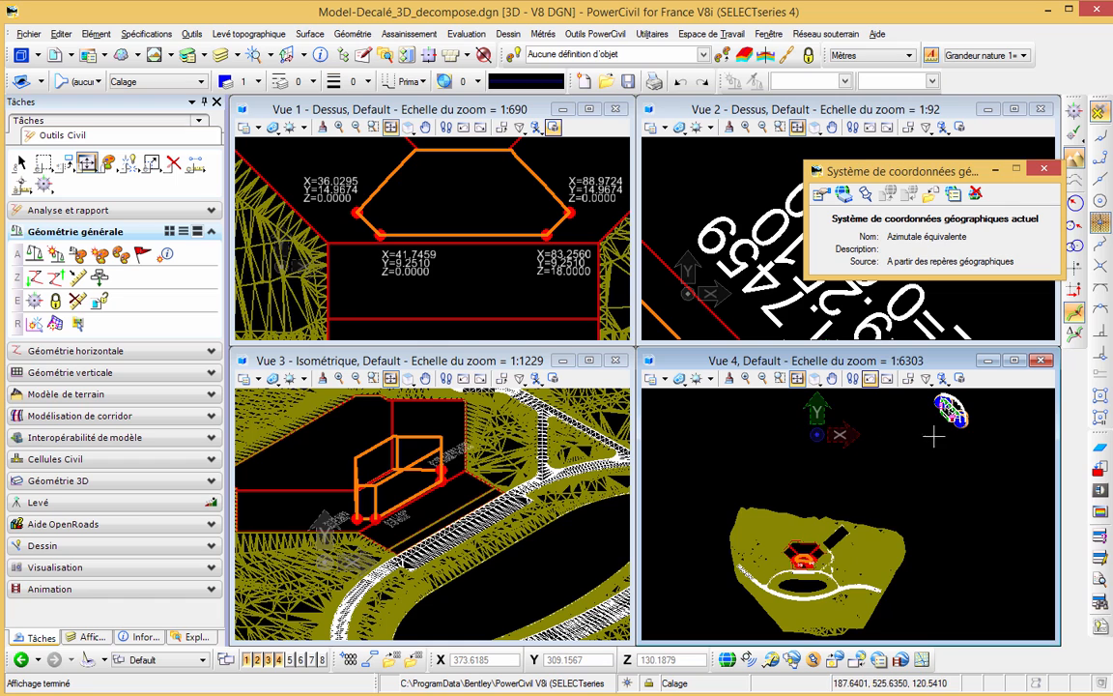
- Calculate the geographic coordinate system of tmp01.dgn from Repère-4 and Repère-5, reprojecting the data to the new system
scroll(933, 435, up, 5)
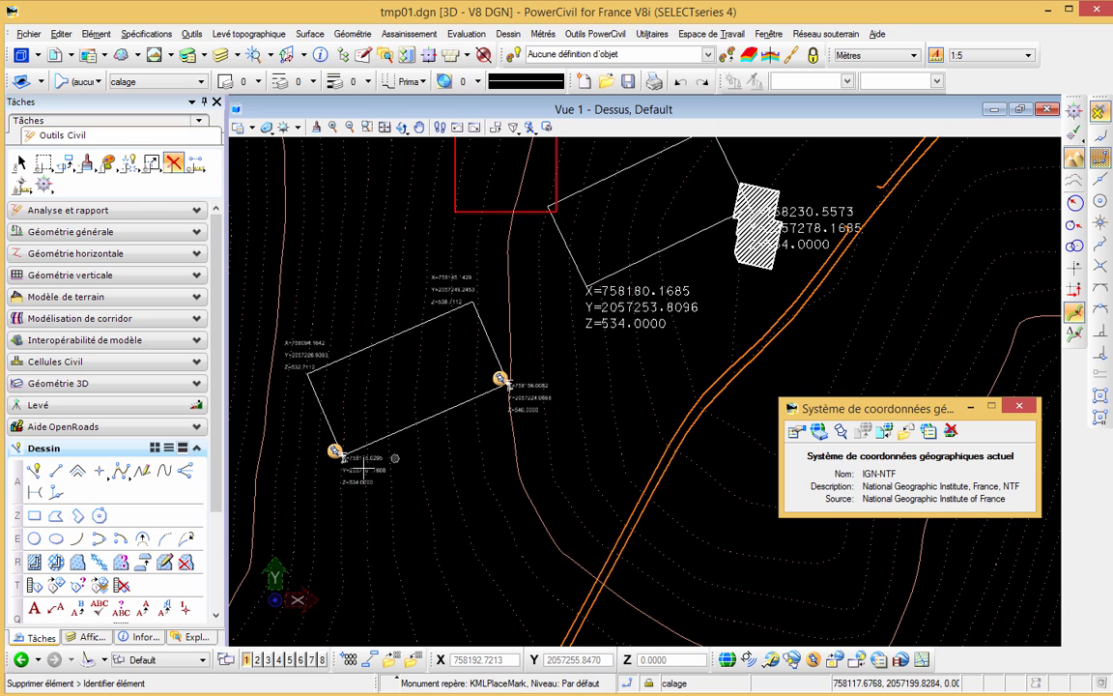
click(859, 435)
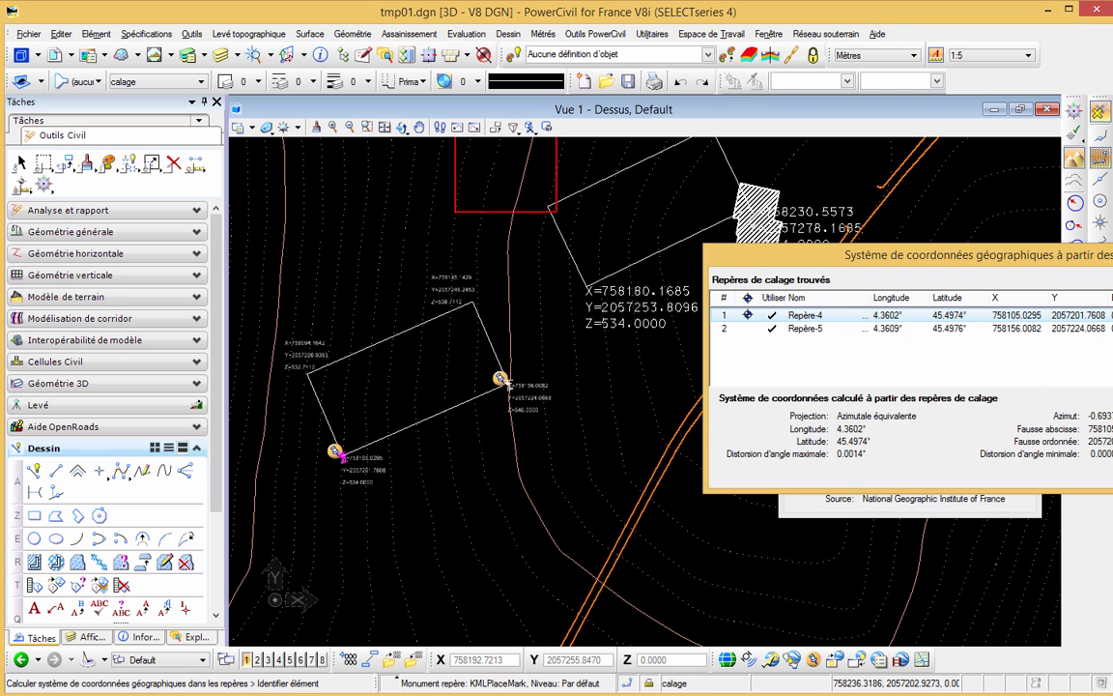
click(1111, 473)
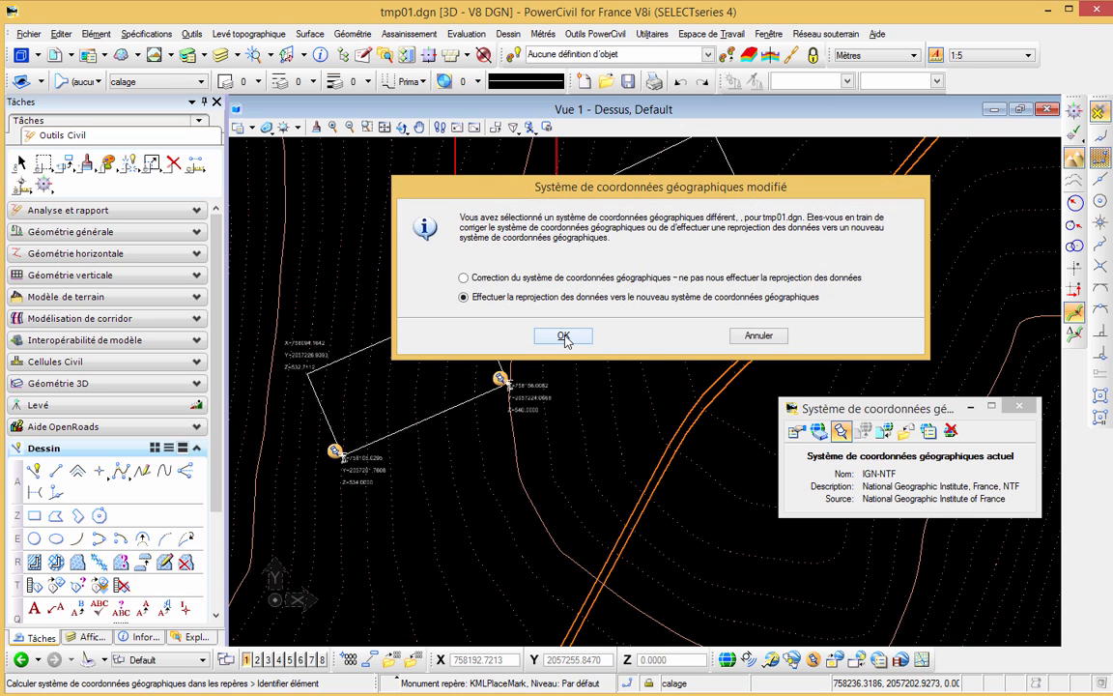
click(563, 336)
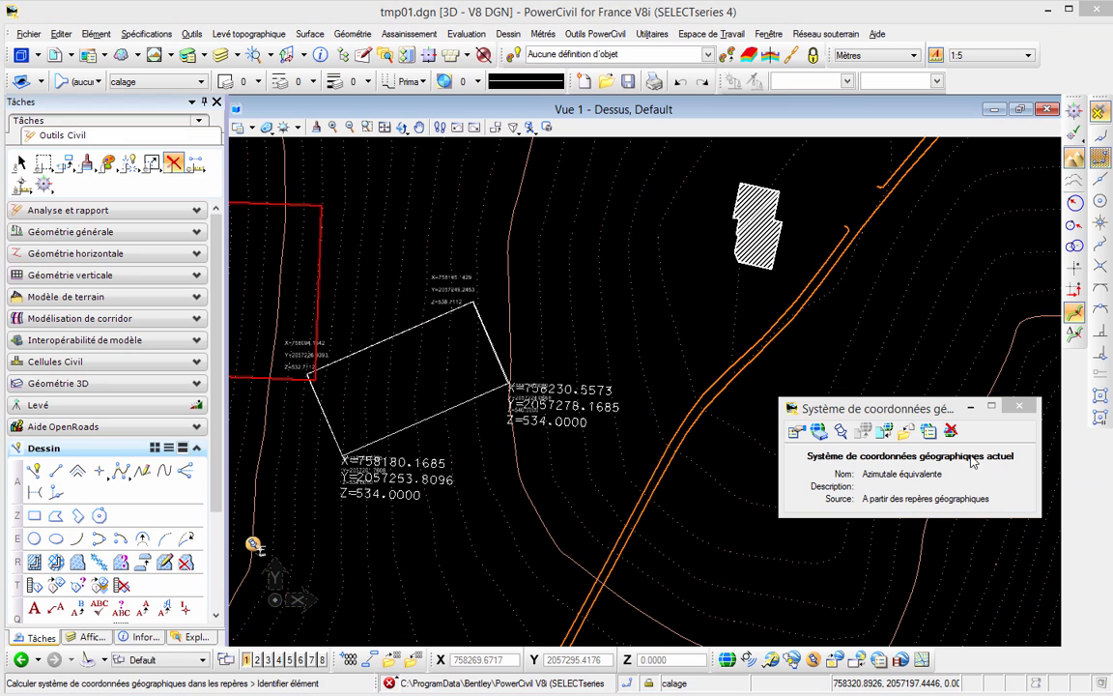
- Set individual reprojection of cell components to Toujours in the reference reprojection settings, keeping Reprojeter les altitudes at Oui
click(927, 432)
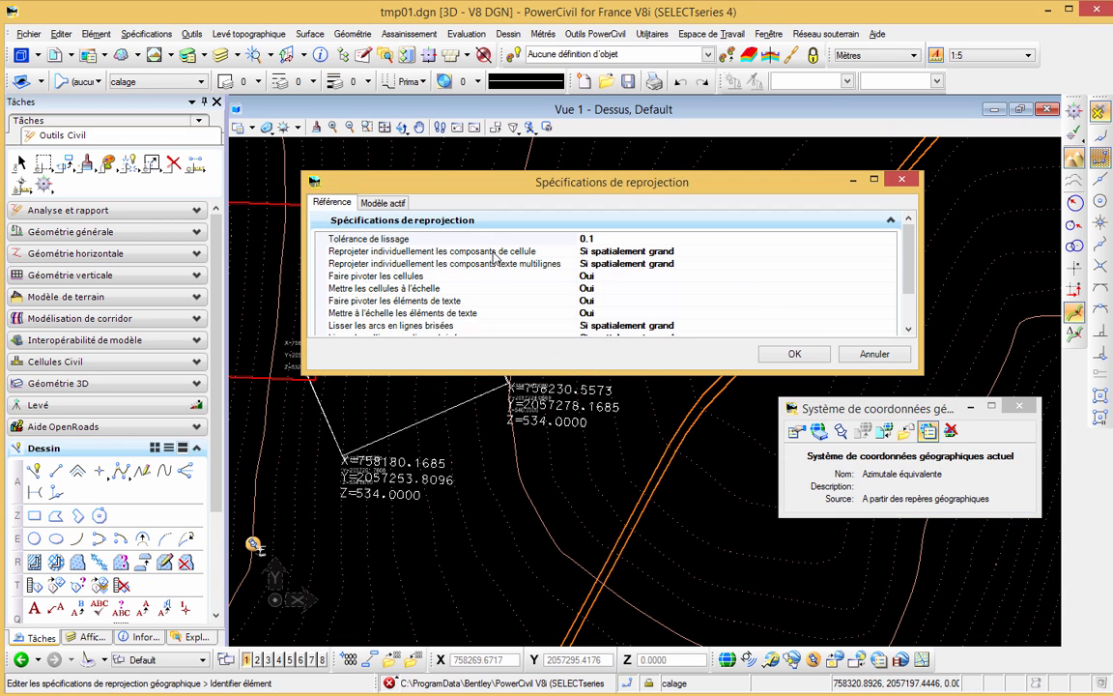
click(702, 254)
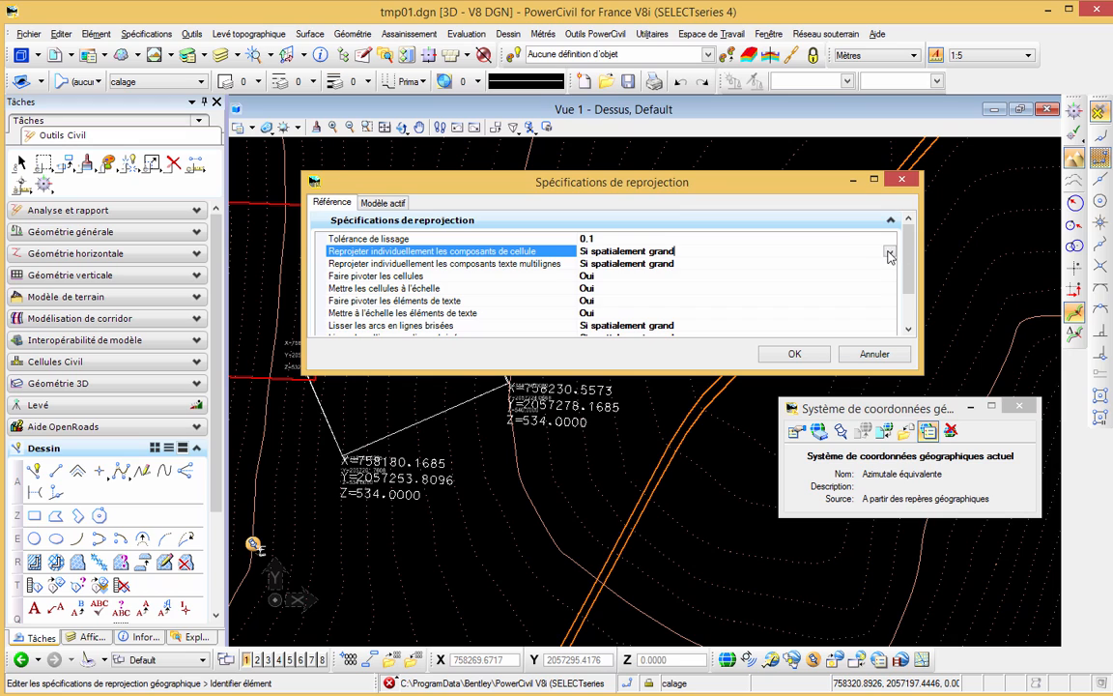
click(887, 251)
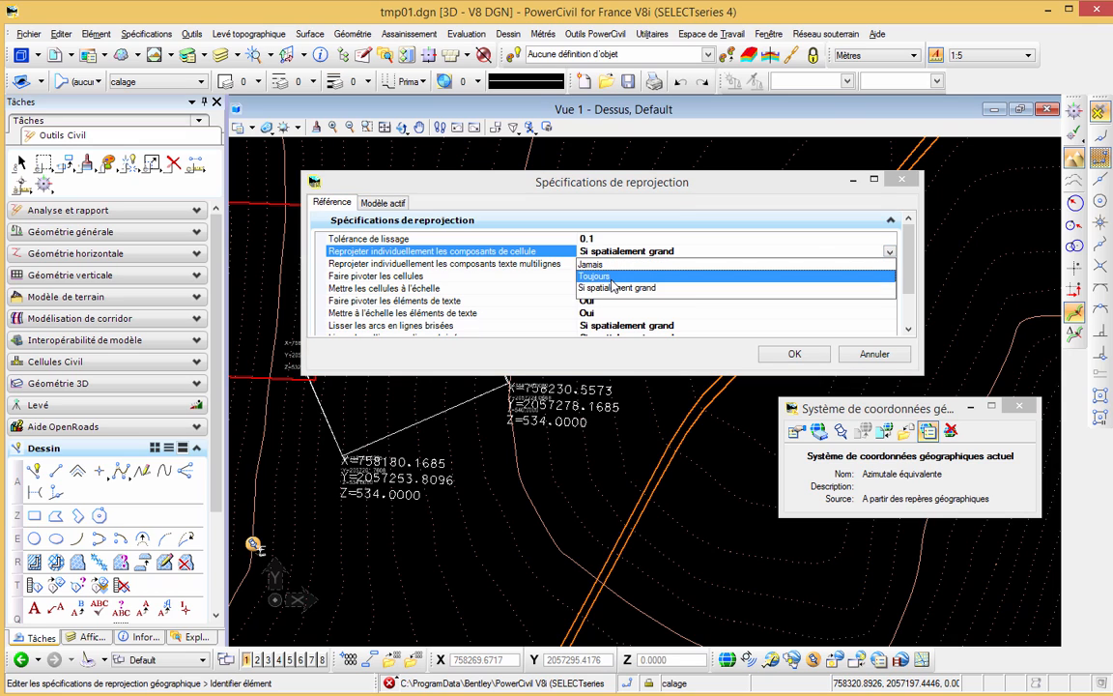
click(649, 276)
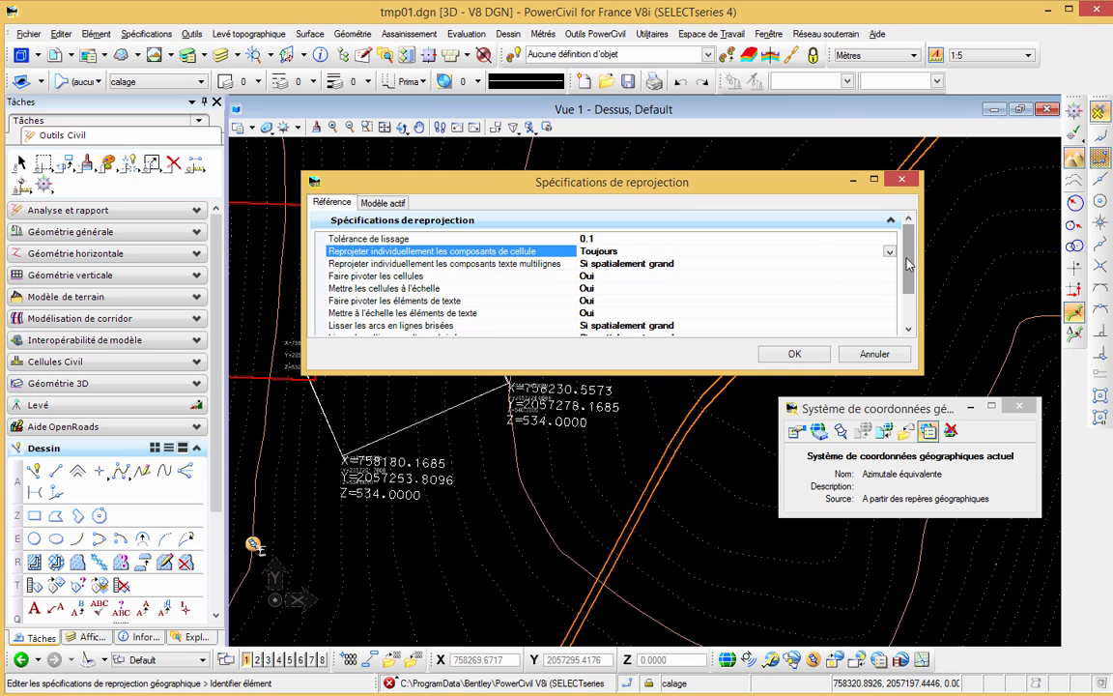
drag(906, 259, 904, 294)
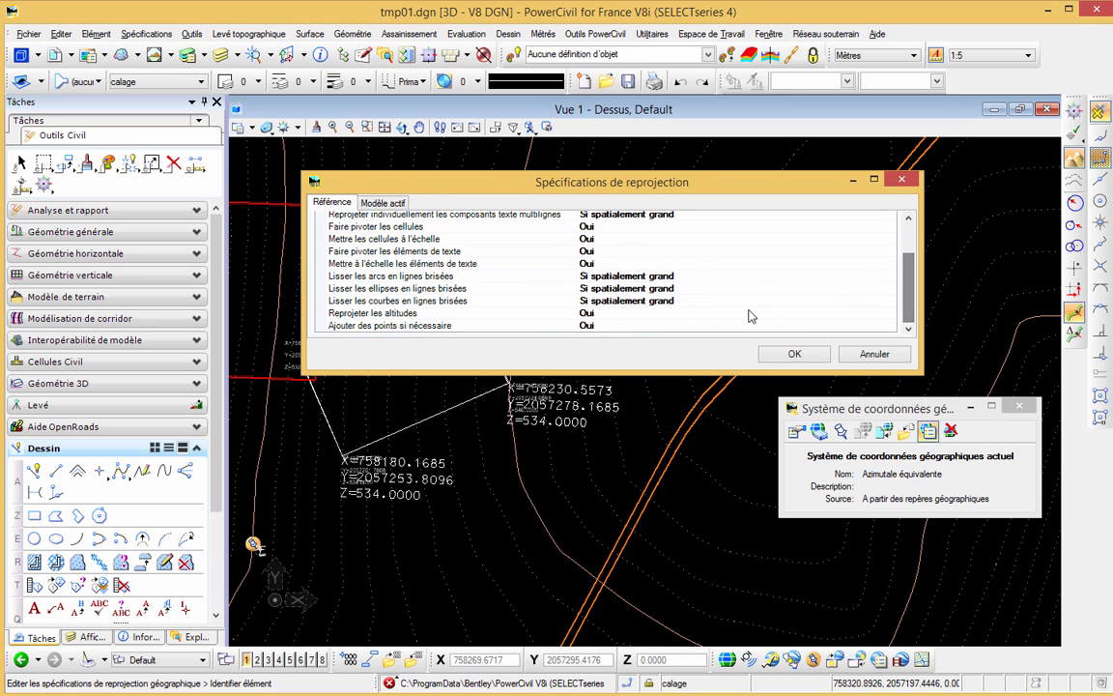
click(429, 315)
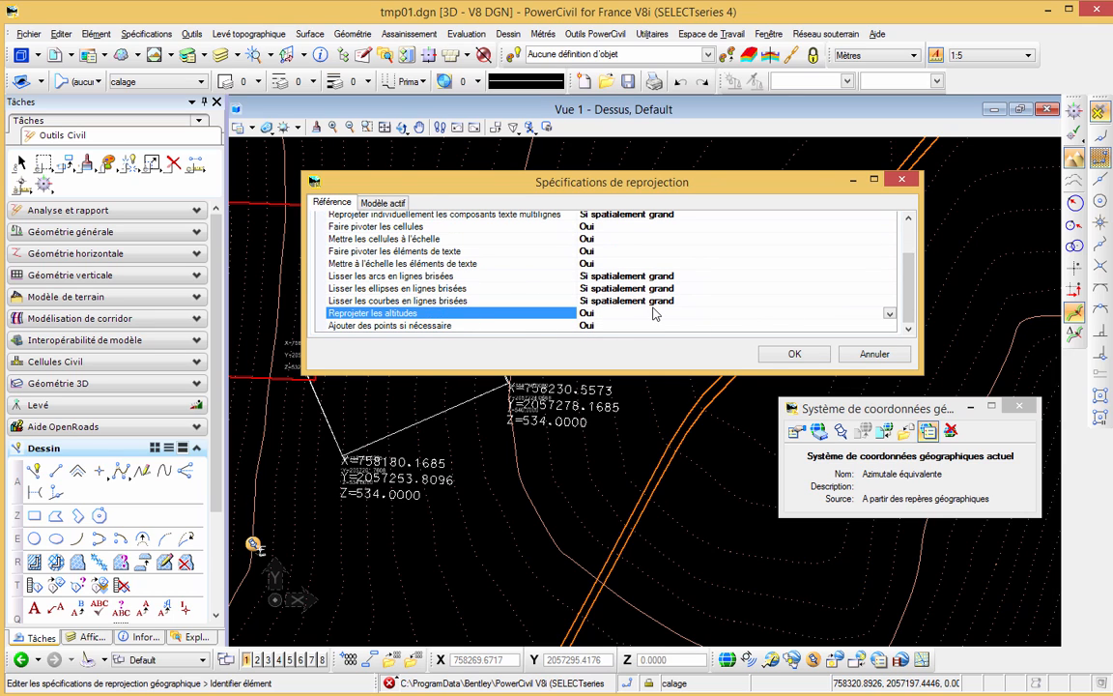
click(793, 356)
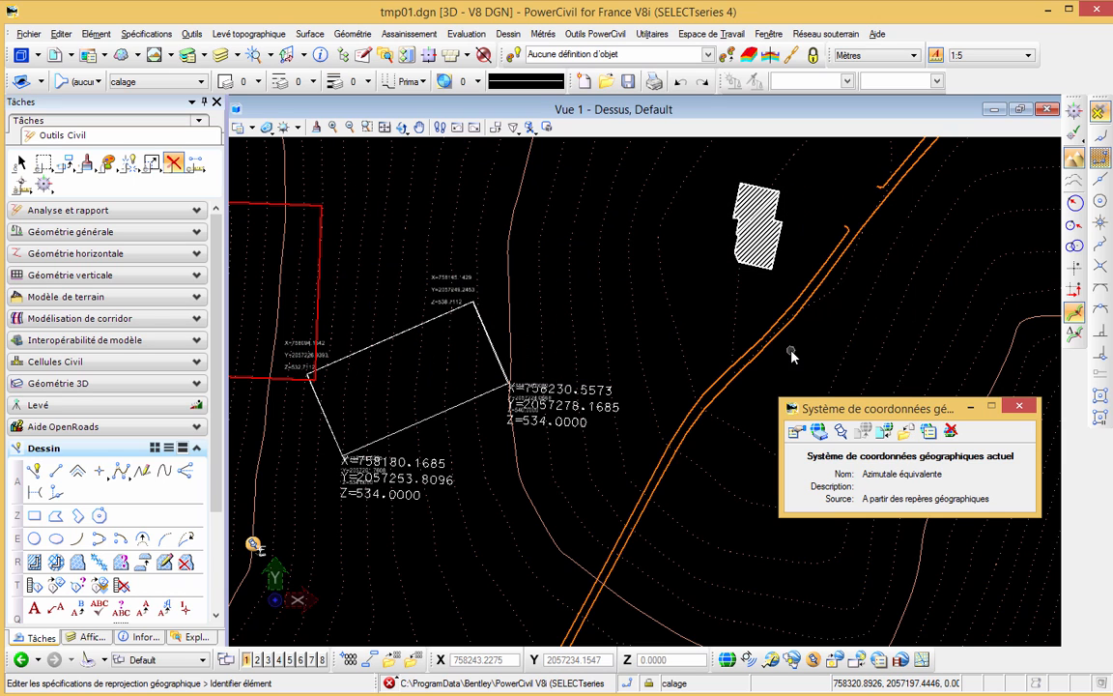
- Review the reprojection settings of the active model, including cell components, text, curve stroking and altitudes
click(928, 433)
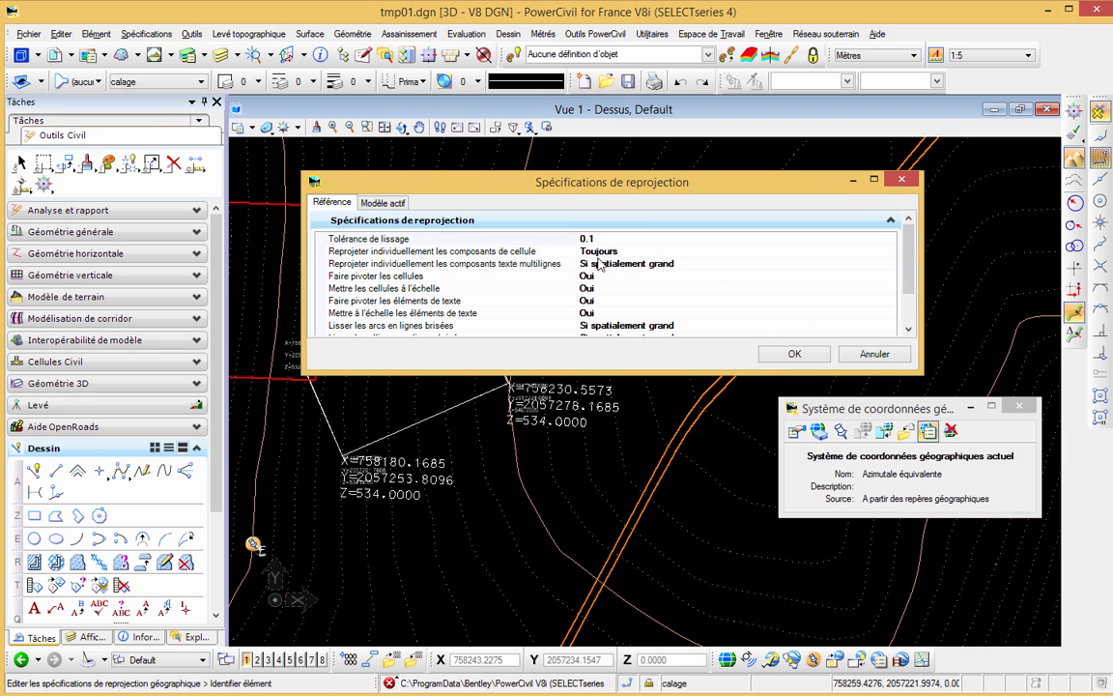
click(360, 203)
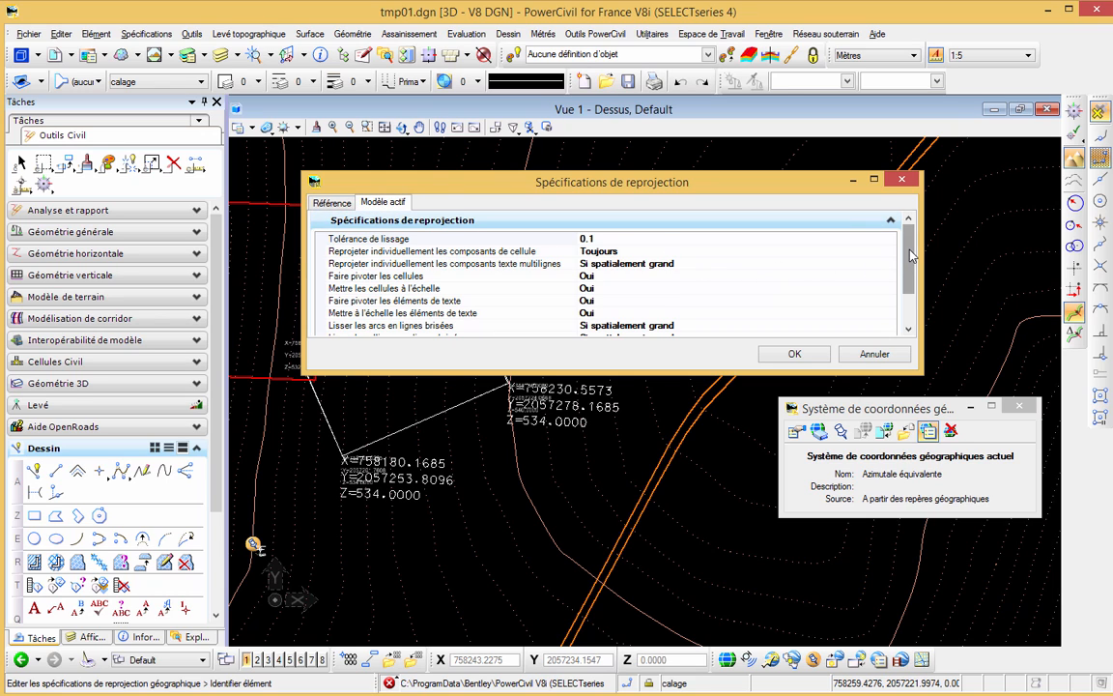
scroll(816, 266, down, 2)
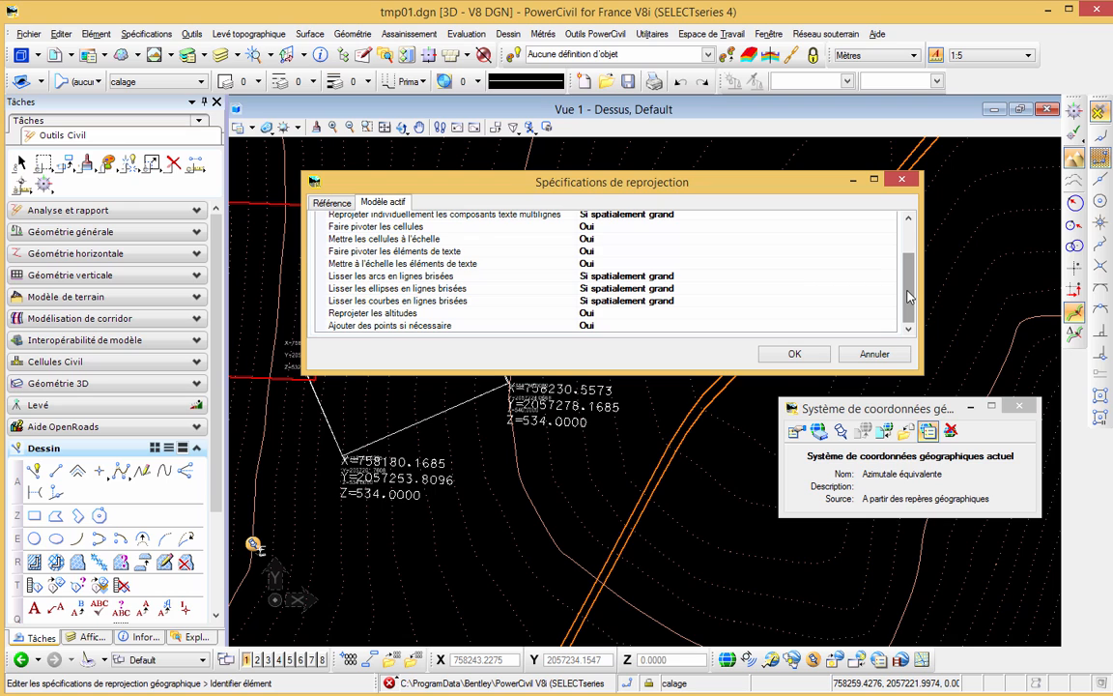